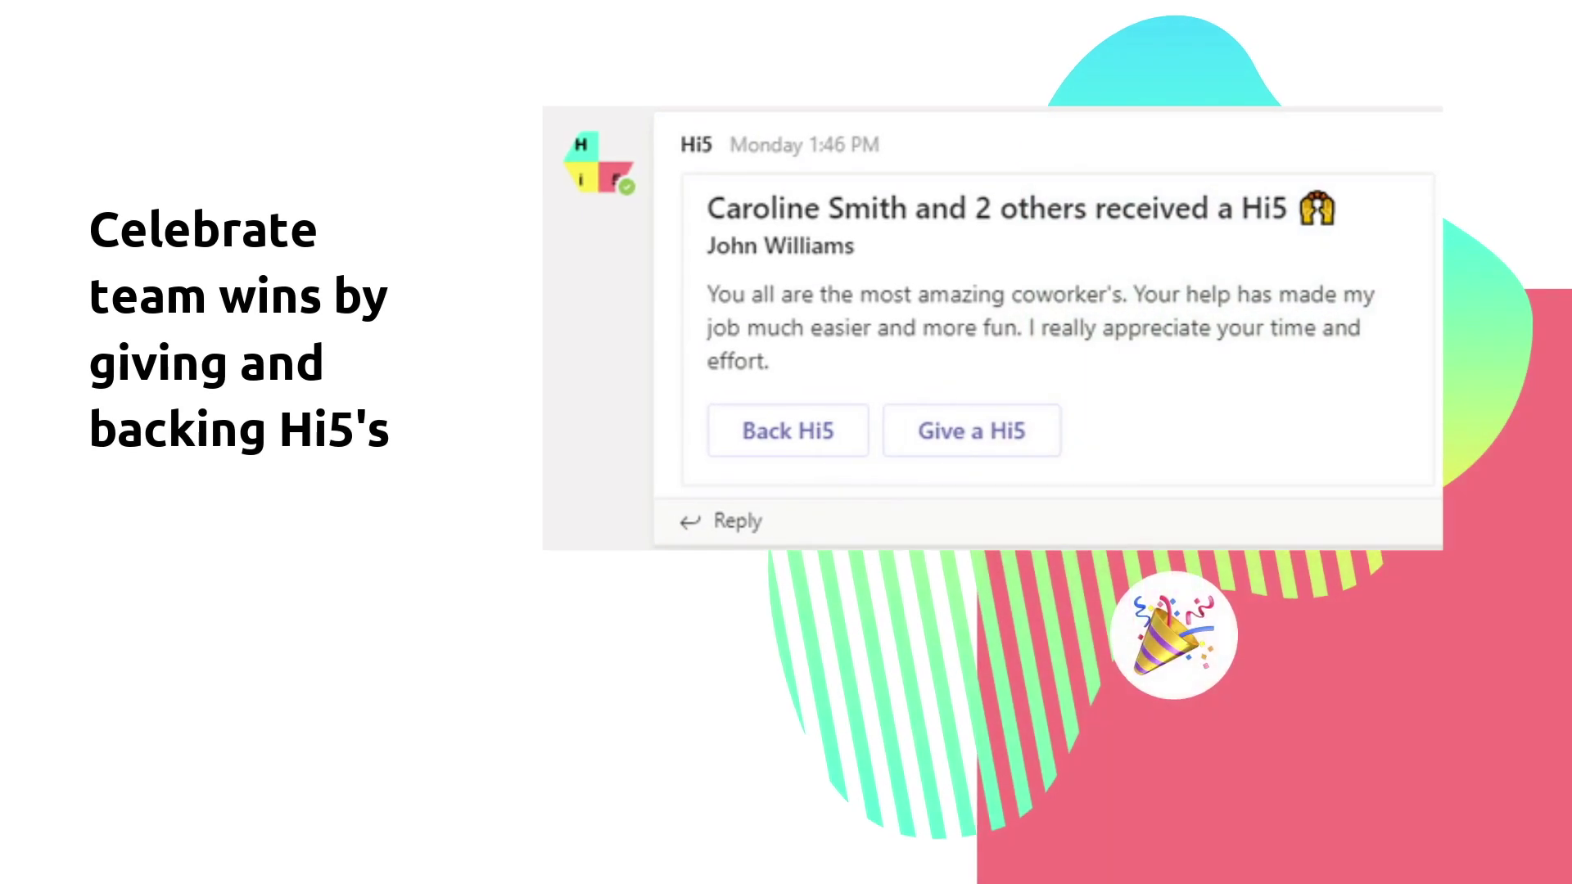
Find the Hi5 app among the available apps and add it to Teams.
click(34, 308)
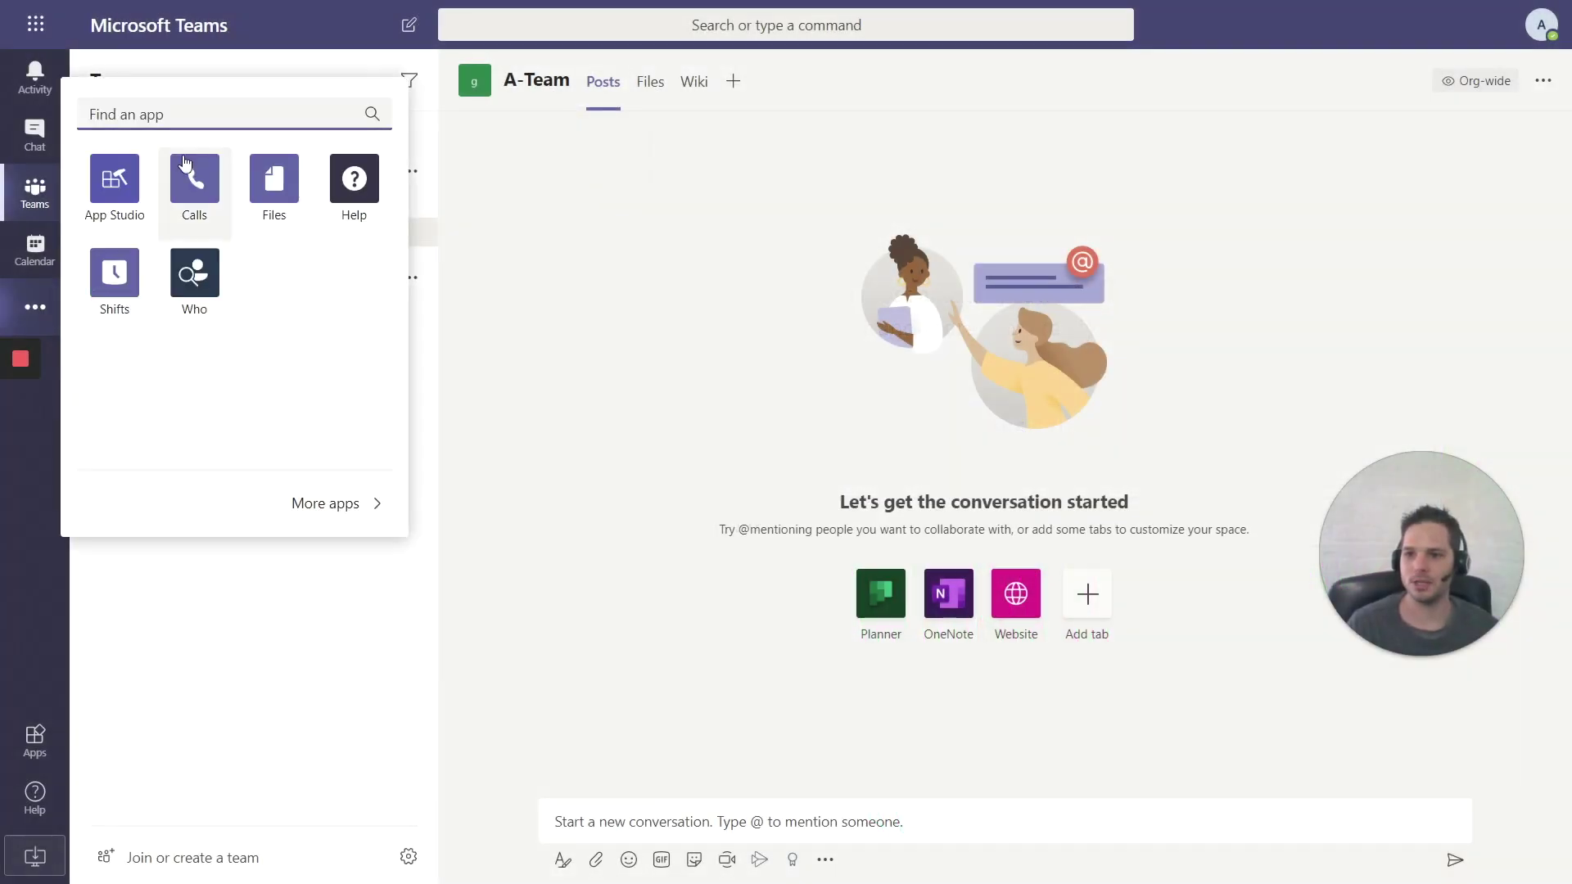
text(hi5)
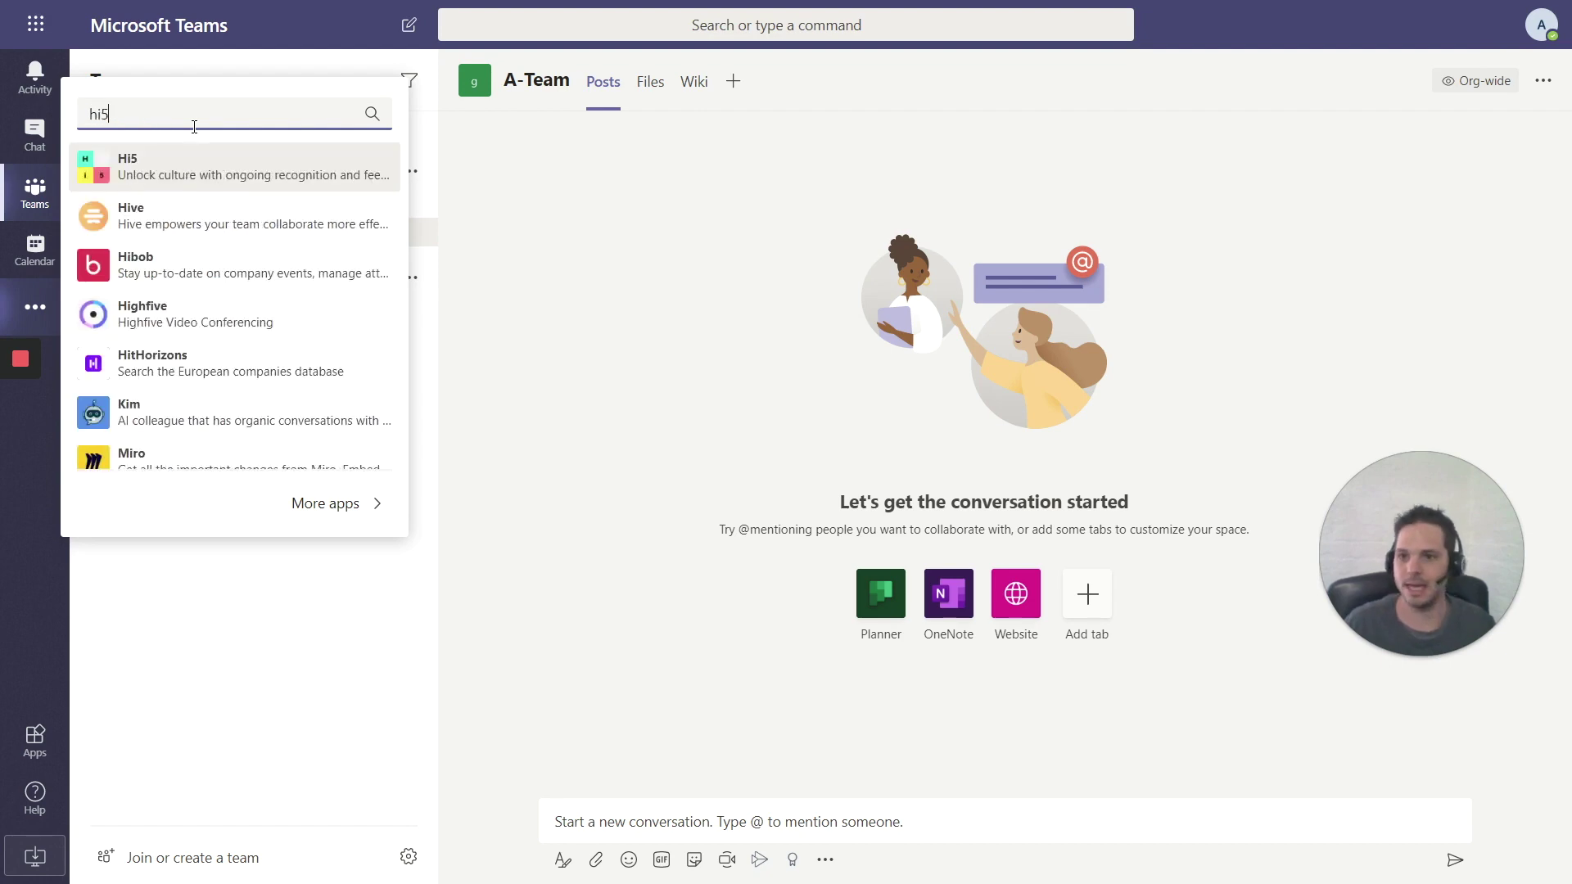
click(200, 159)
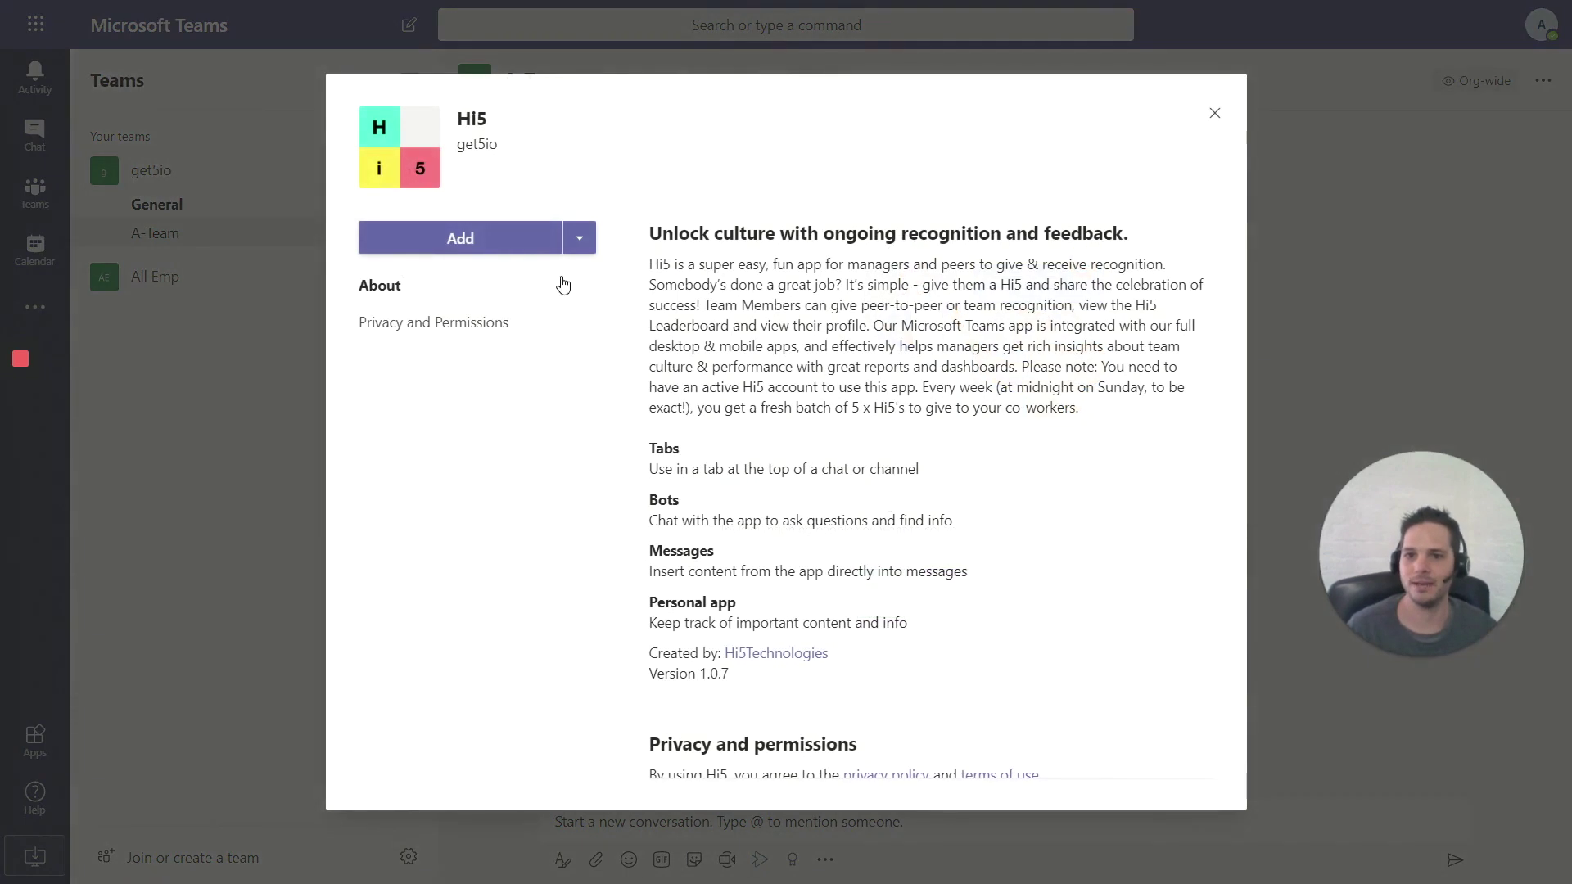
click(500, 240)
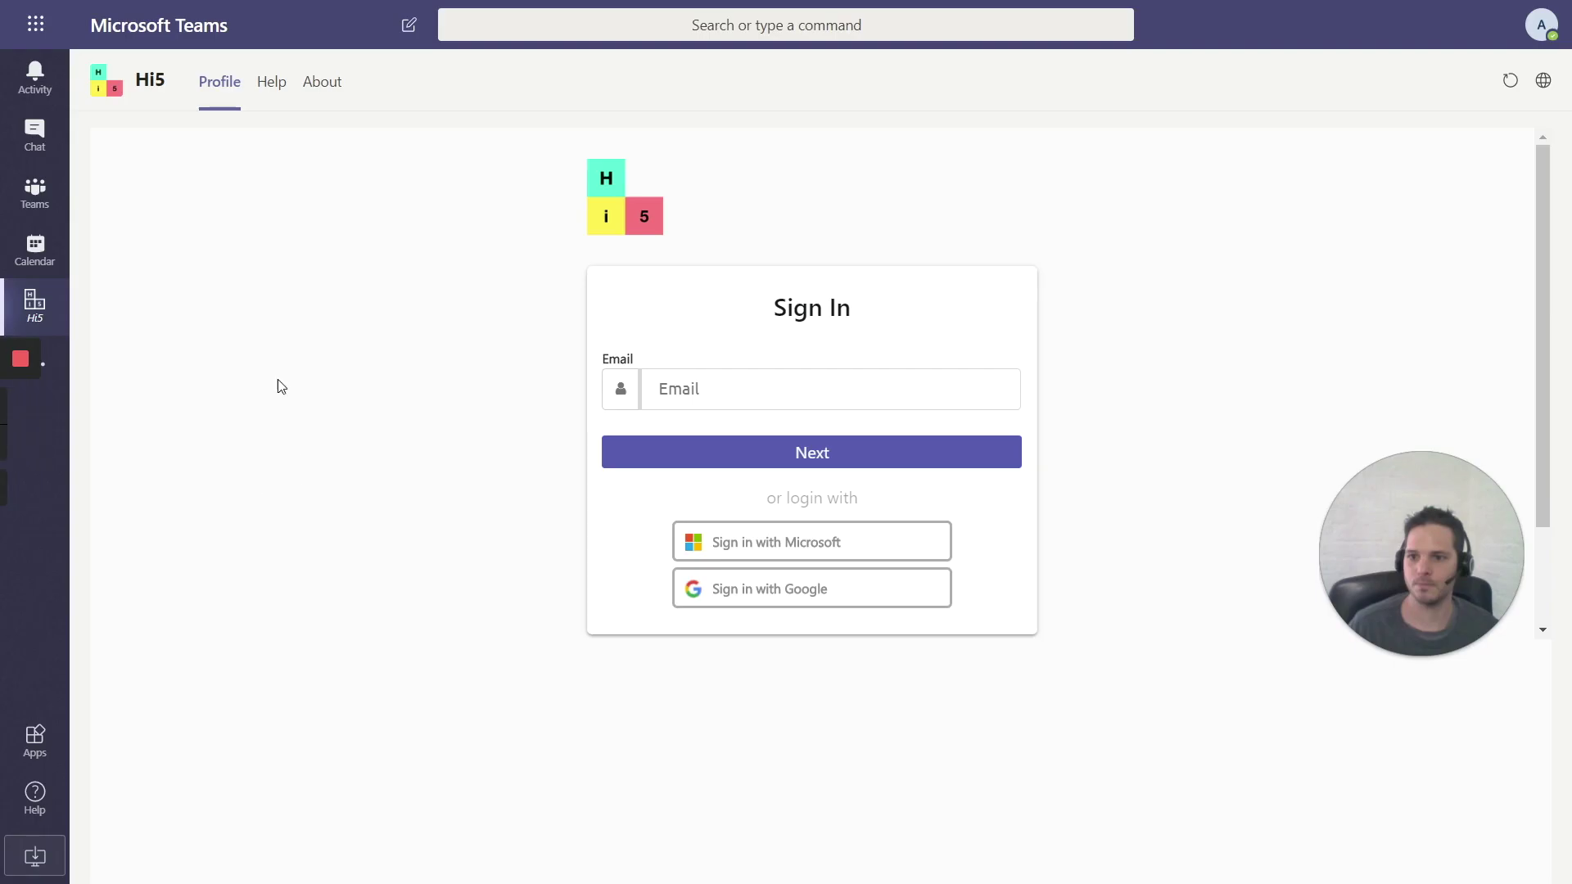
Pin Hi5 to the sidebar and log in to Hi5 with email and password.
right_click(50, 315)
click(127, 271)
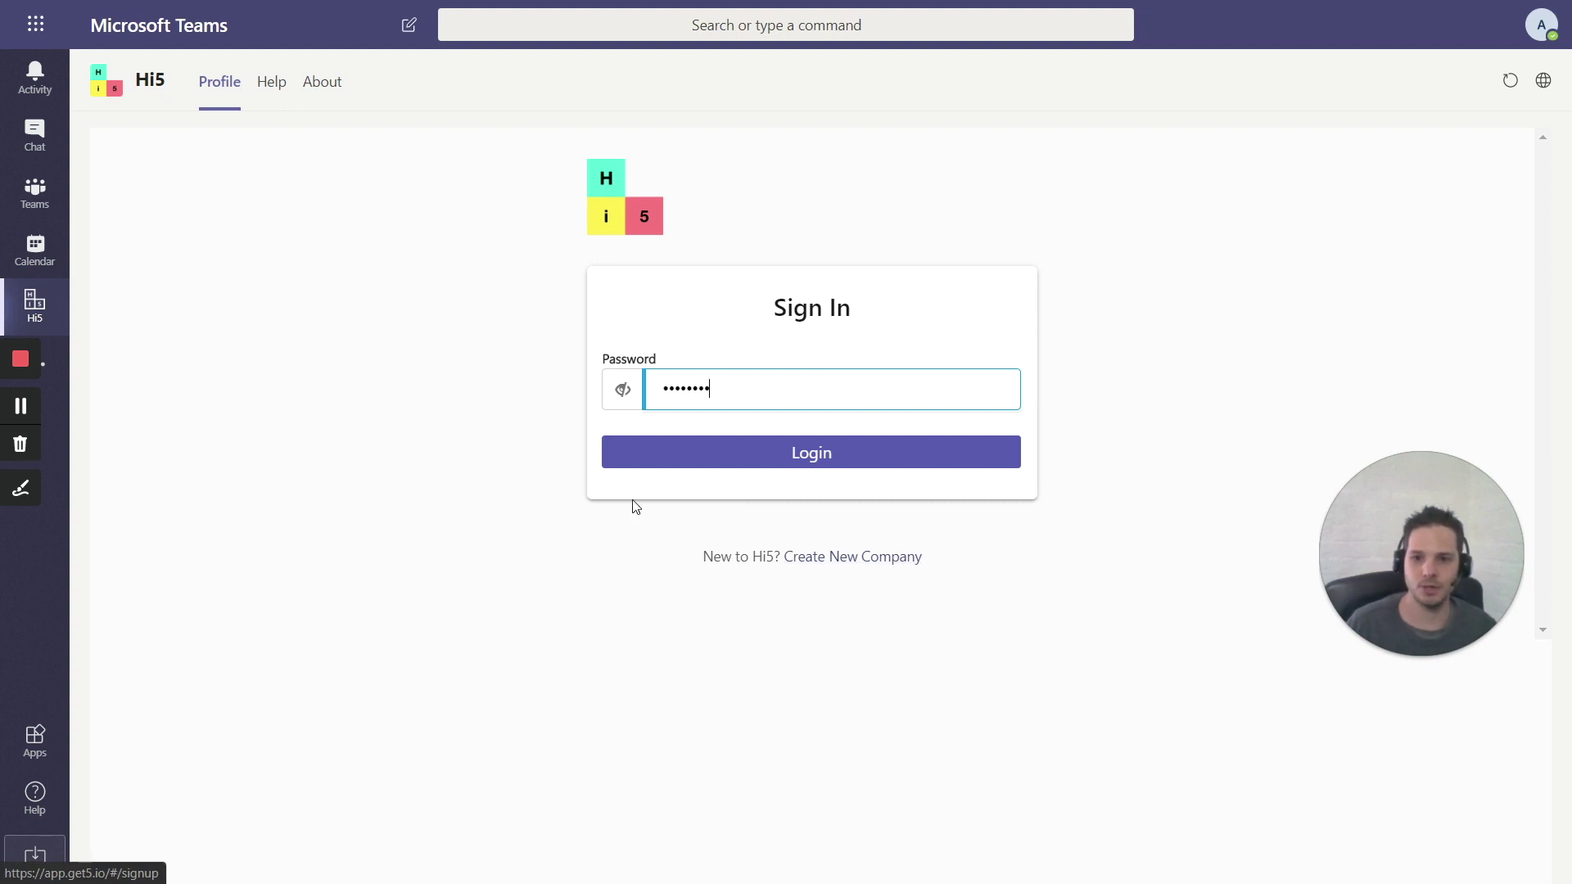
click(807, 461)
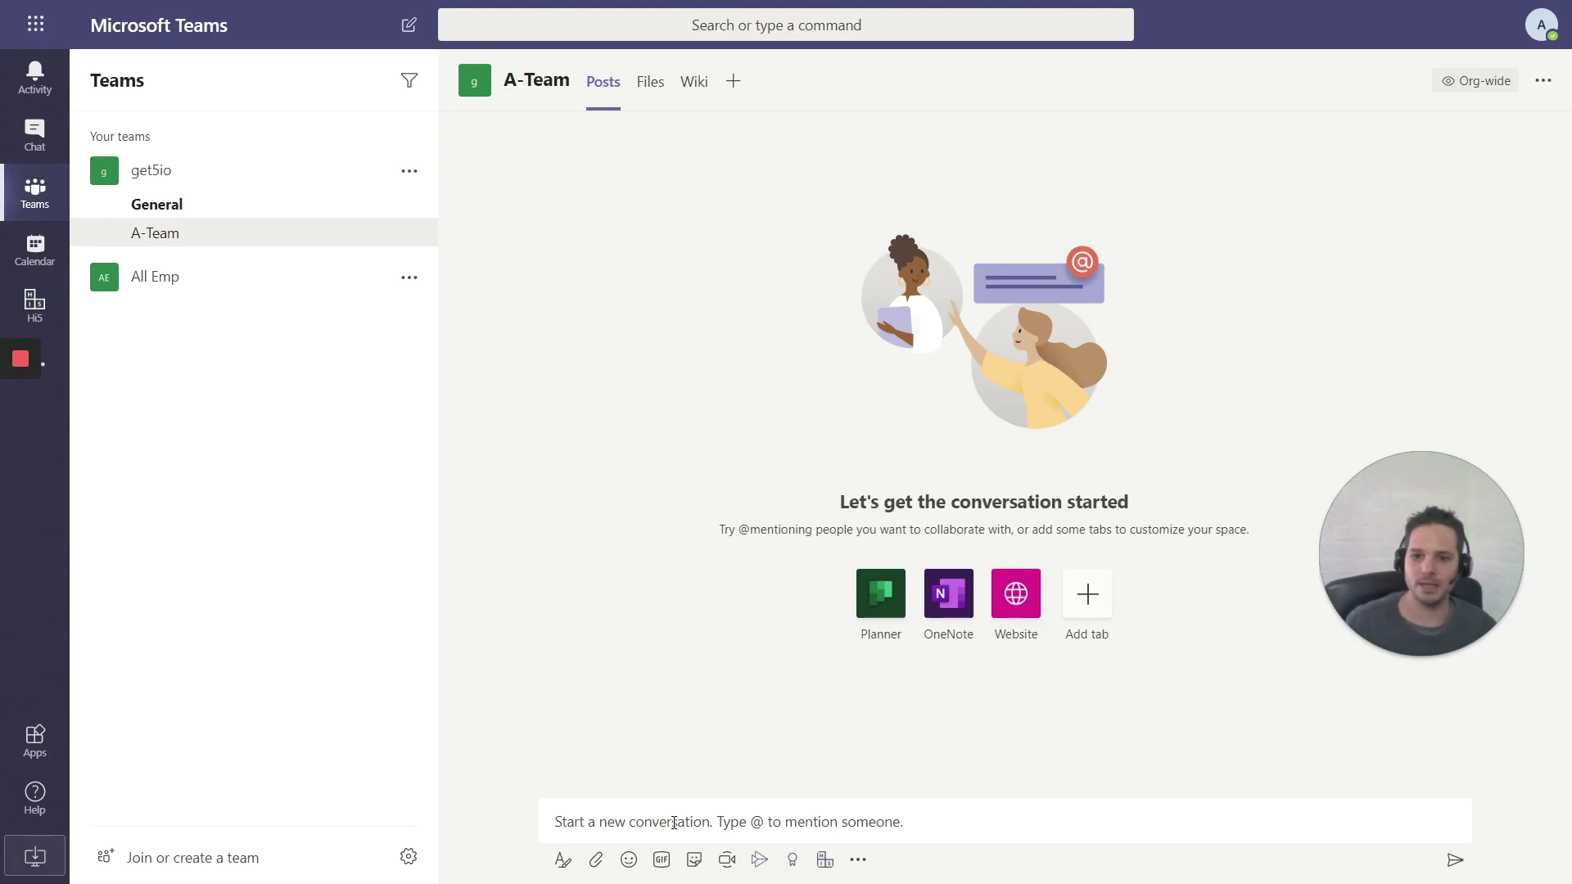
Mention the Hi5 bot in an A-Team post and choose 'Give a Hi5' from 'What can I do?'.
click(673, 820)
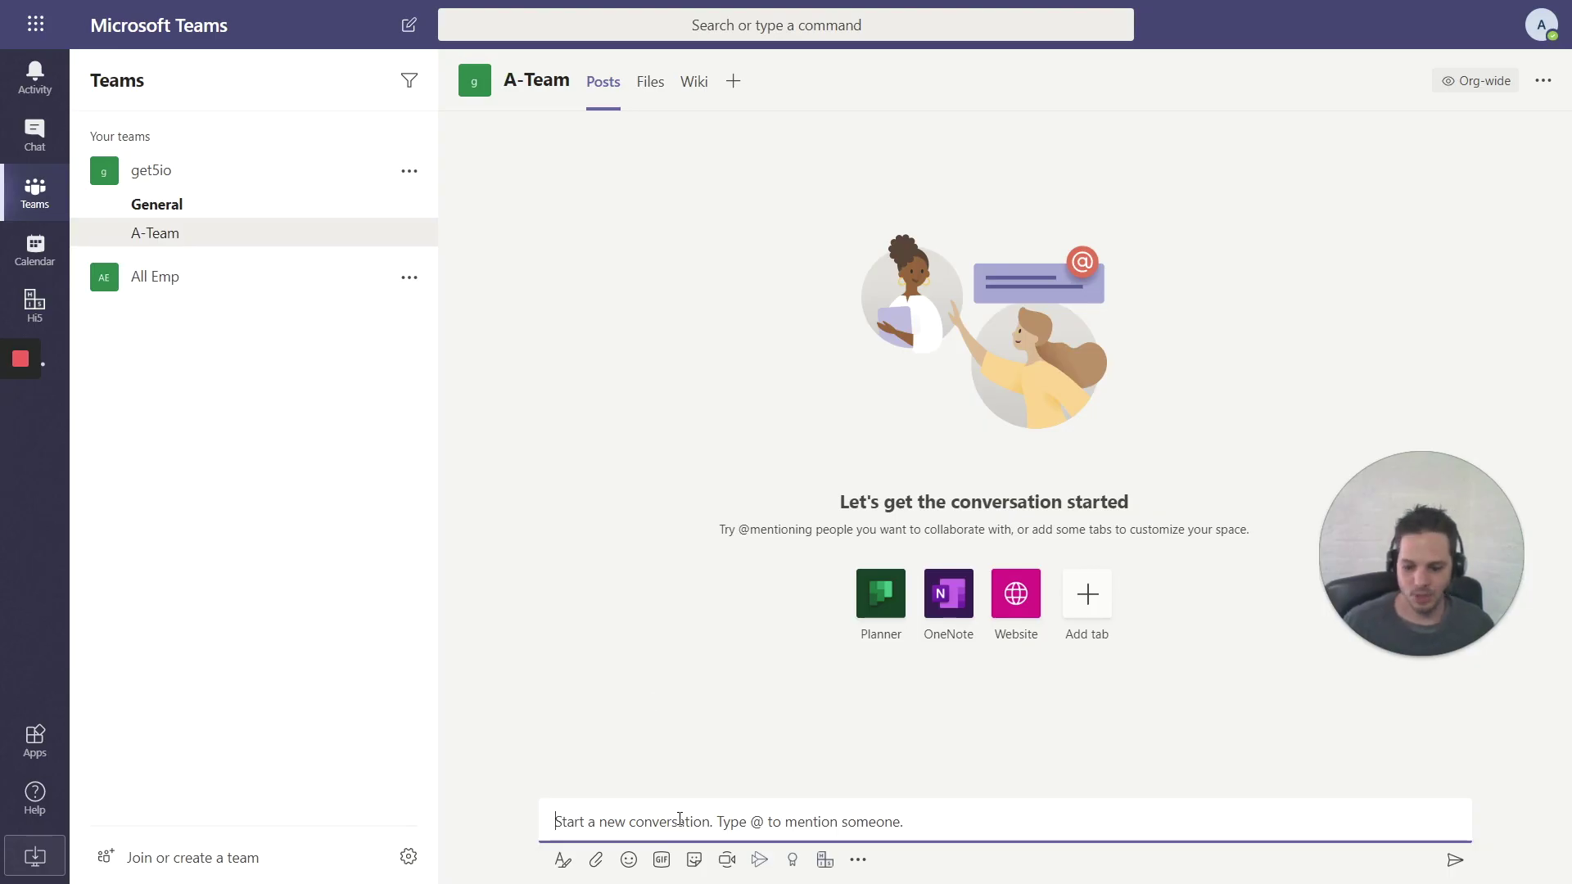
text(@Hi)
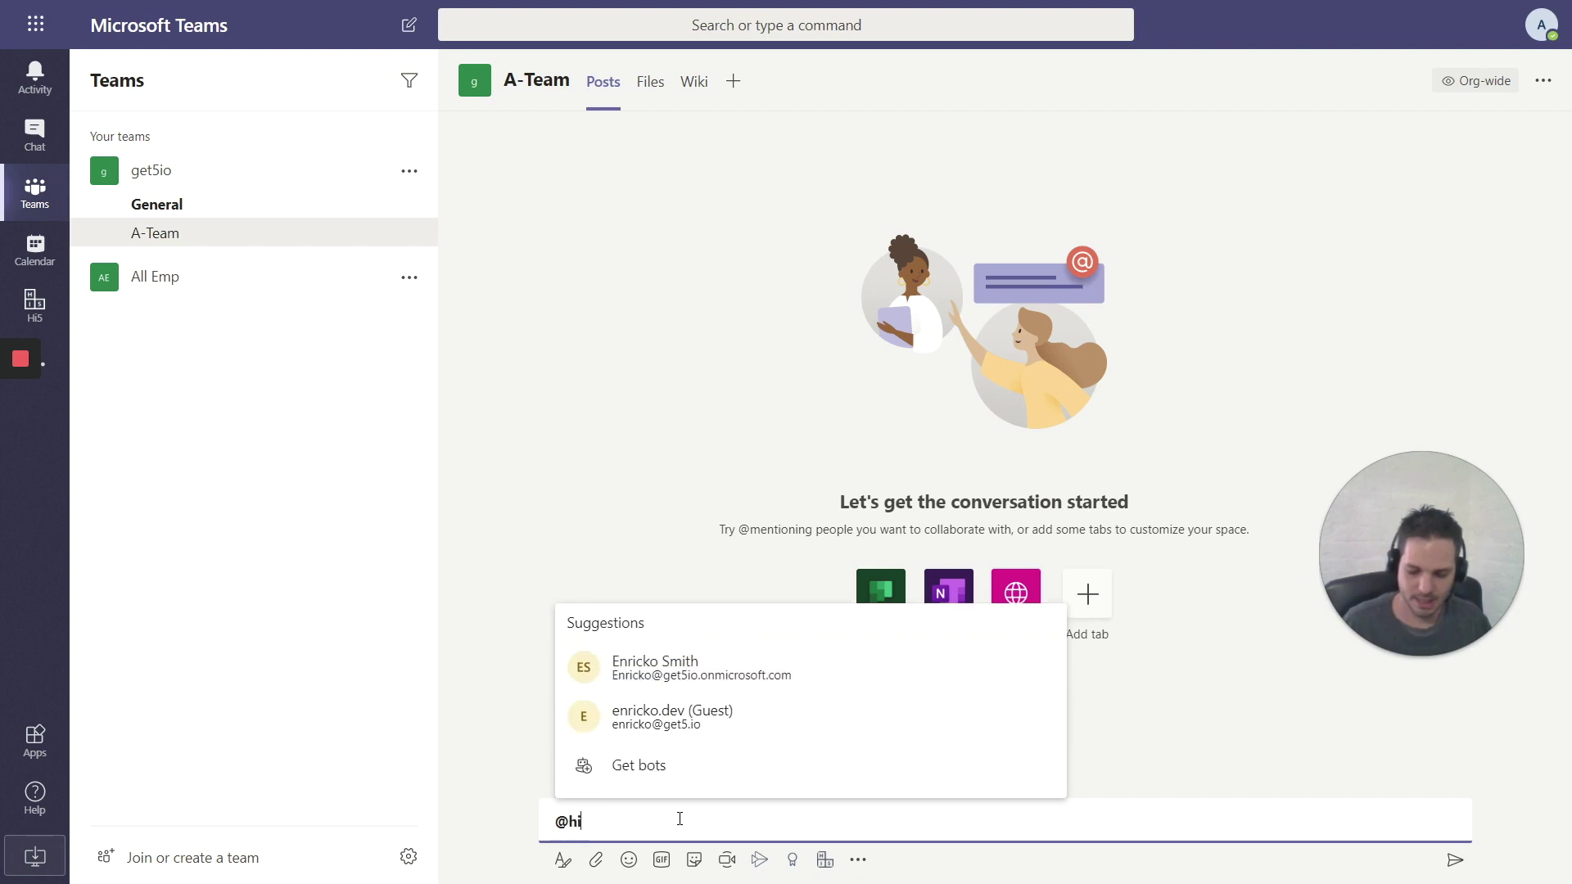
click(682, 749)
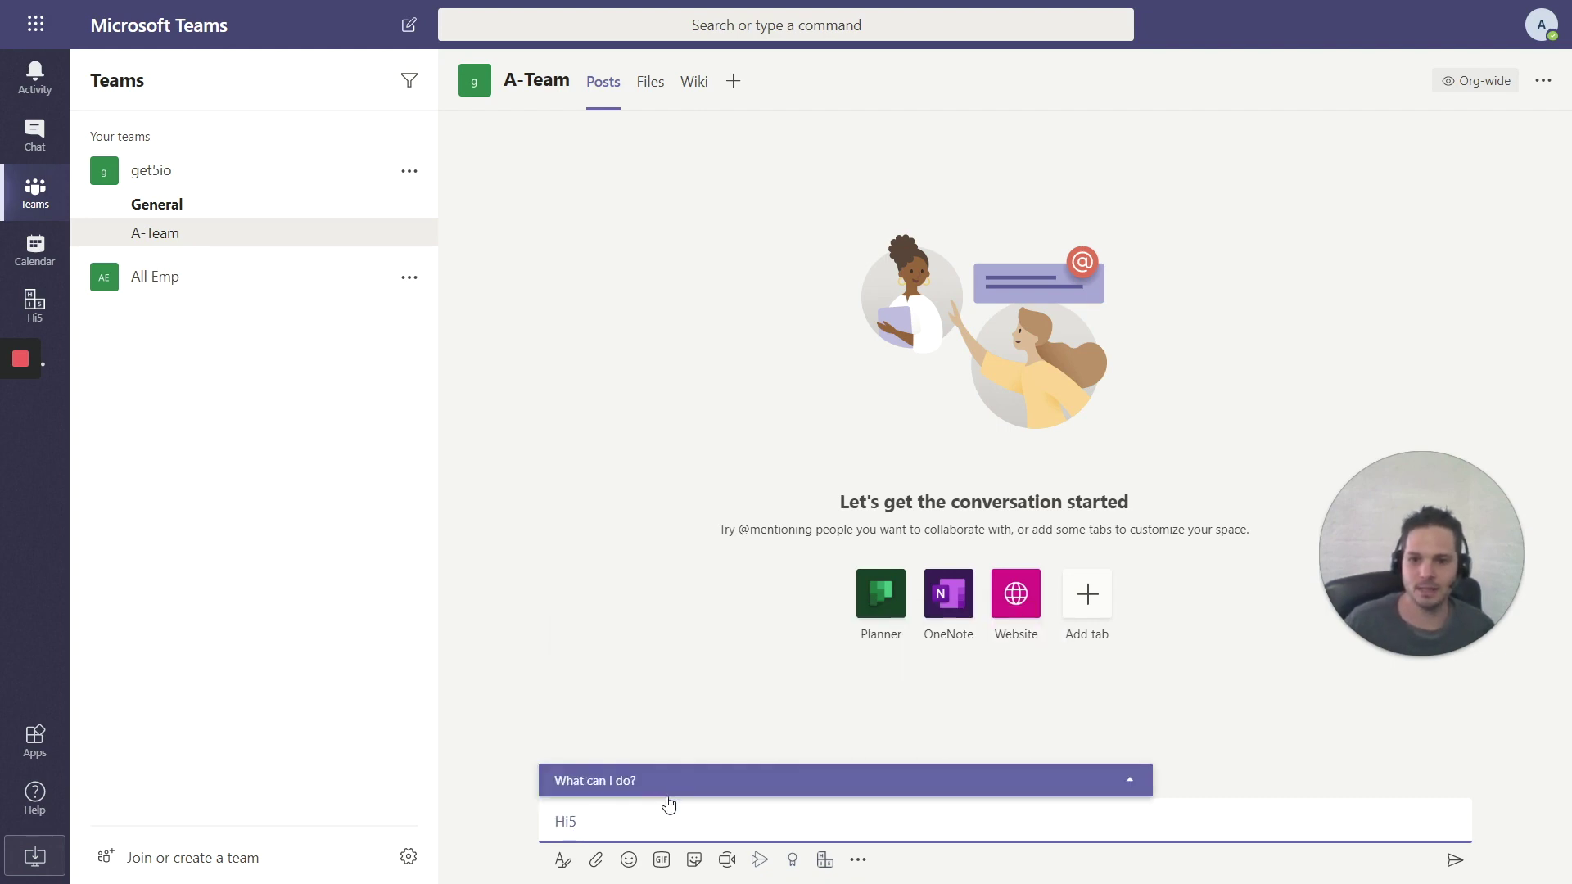
click(664, 781)
click(659, 778)
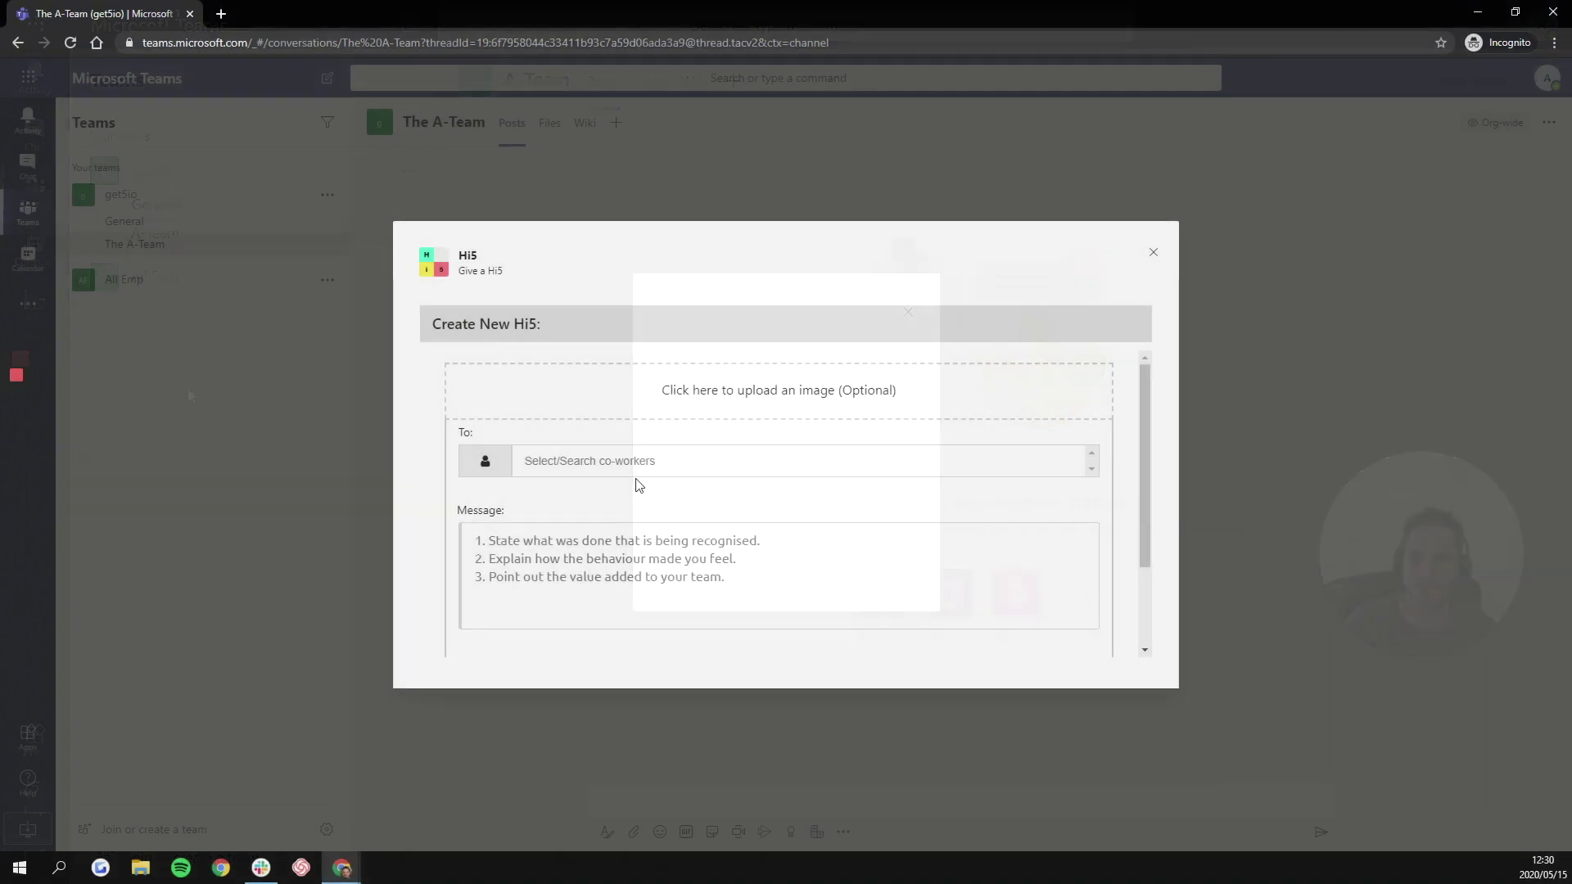
click(637, 466)
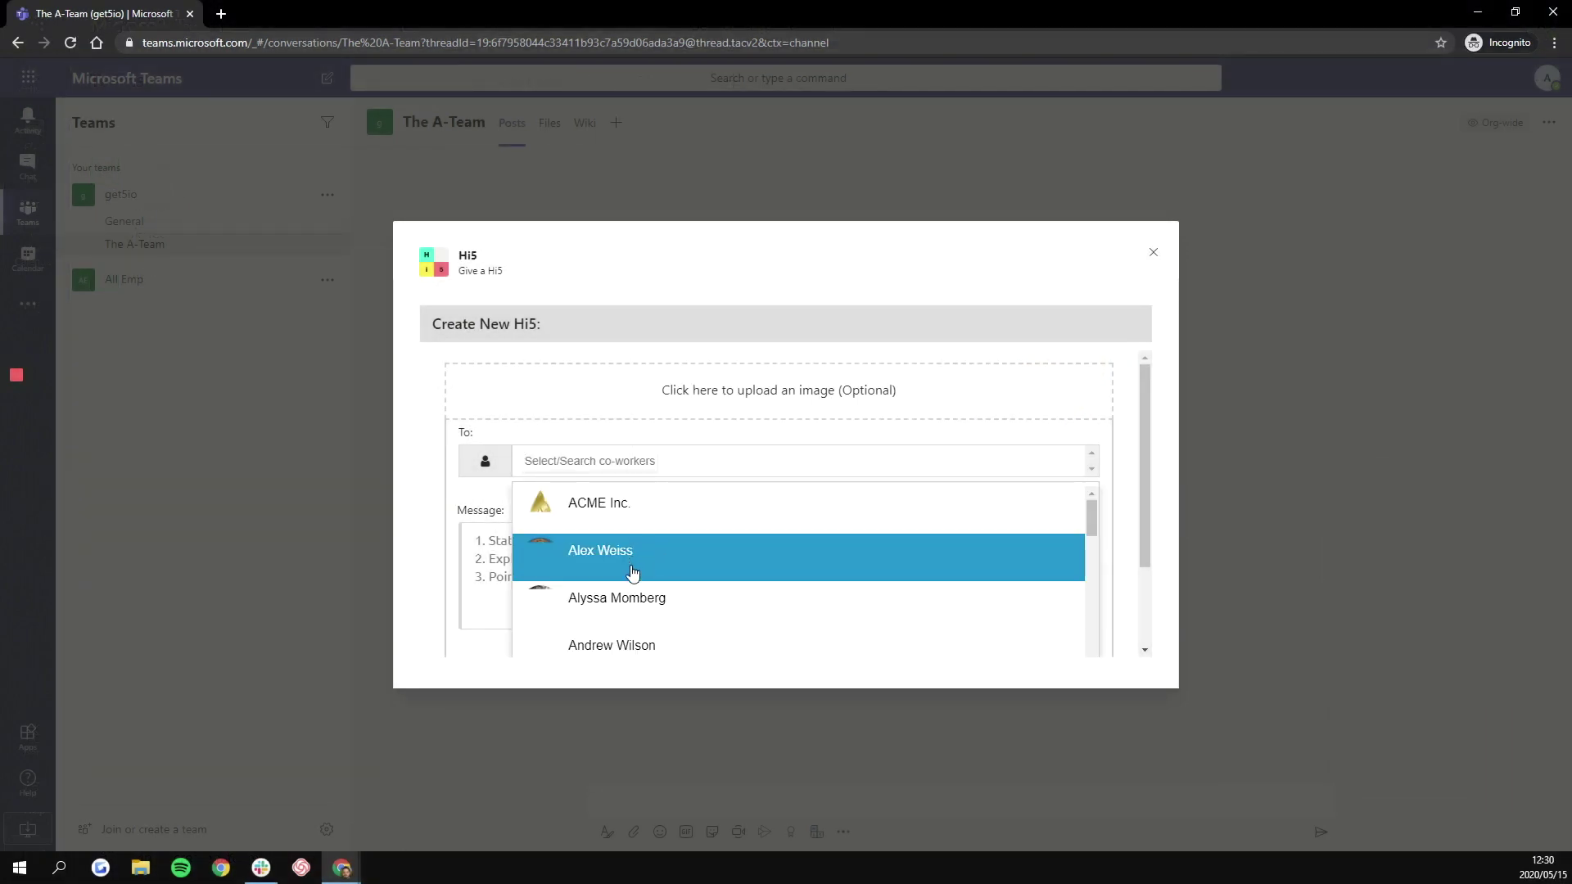
click(637, 642)
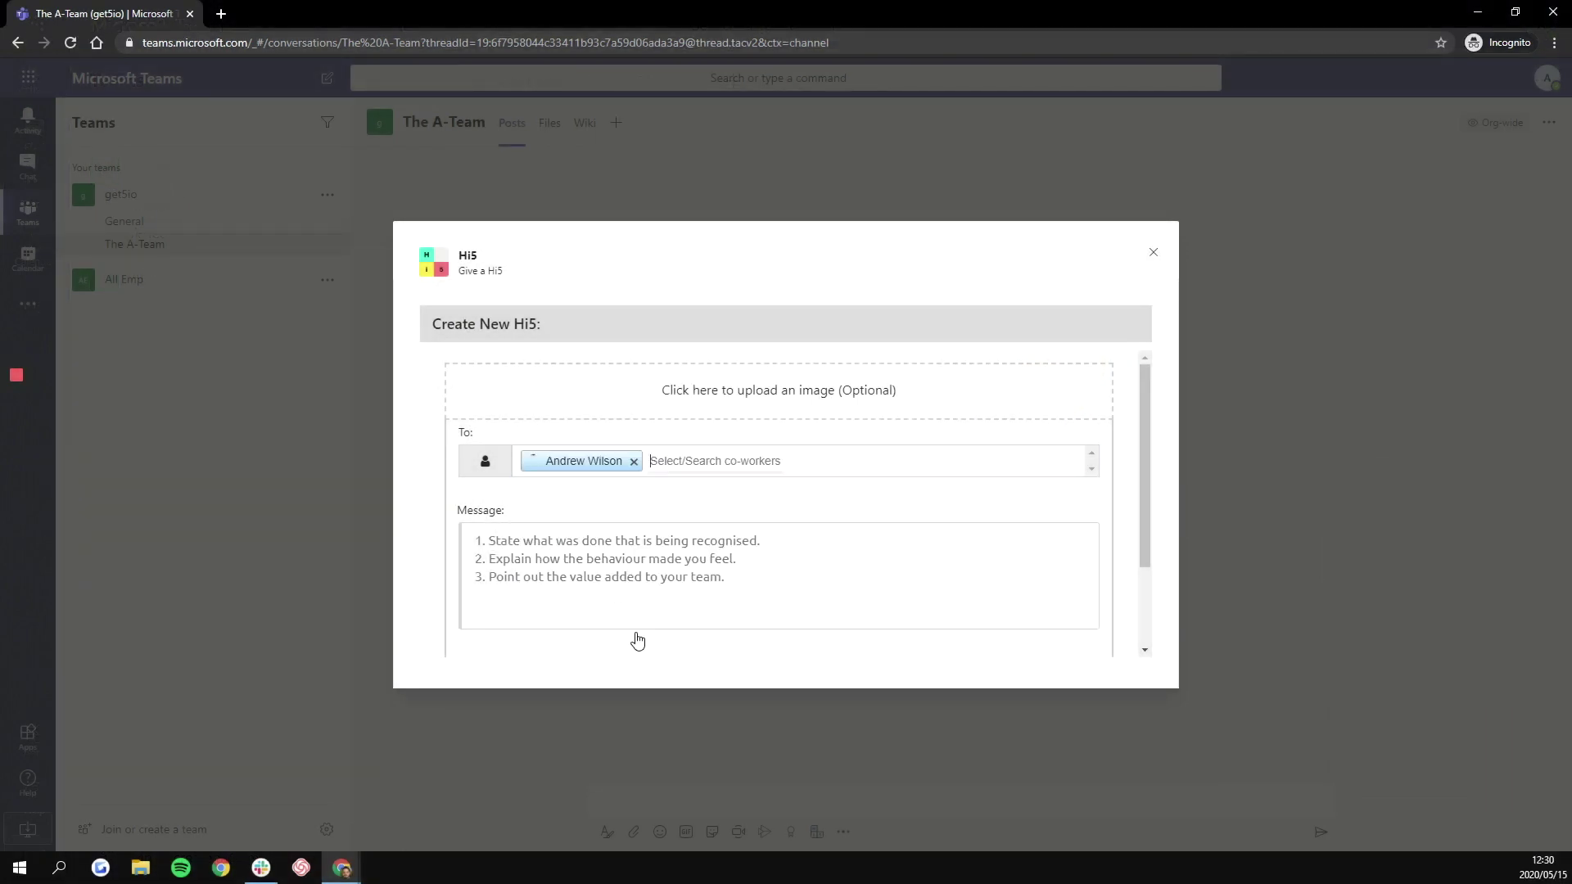
click(479, 576)
text(Thanks for helping get the office ready for the COVID-19 lockdown. Without your help we would have huge down time!)
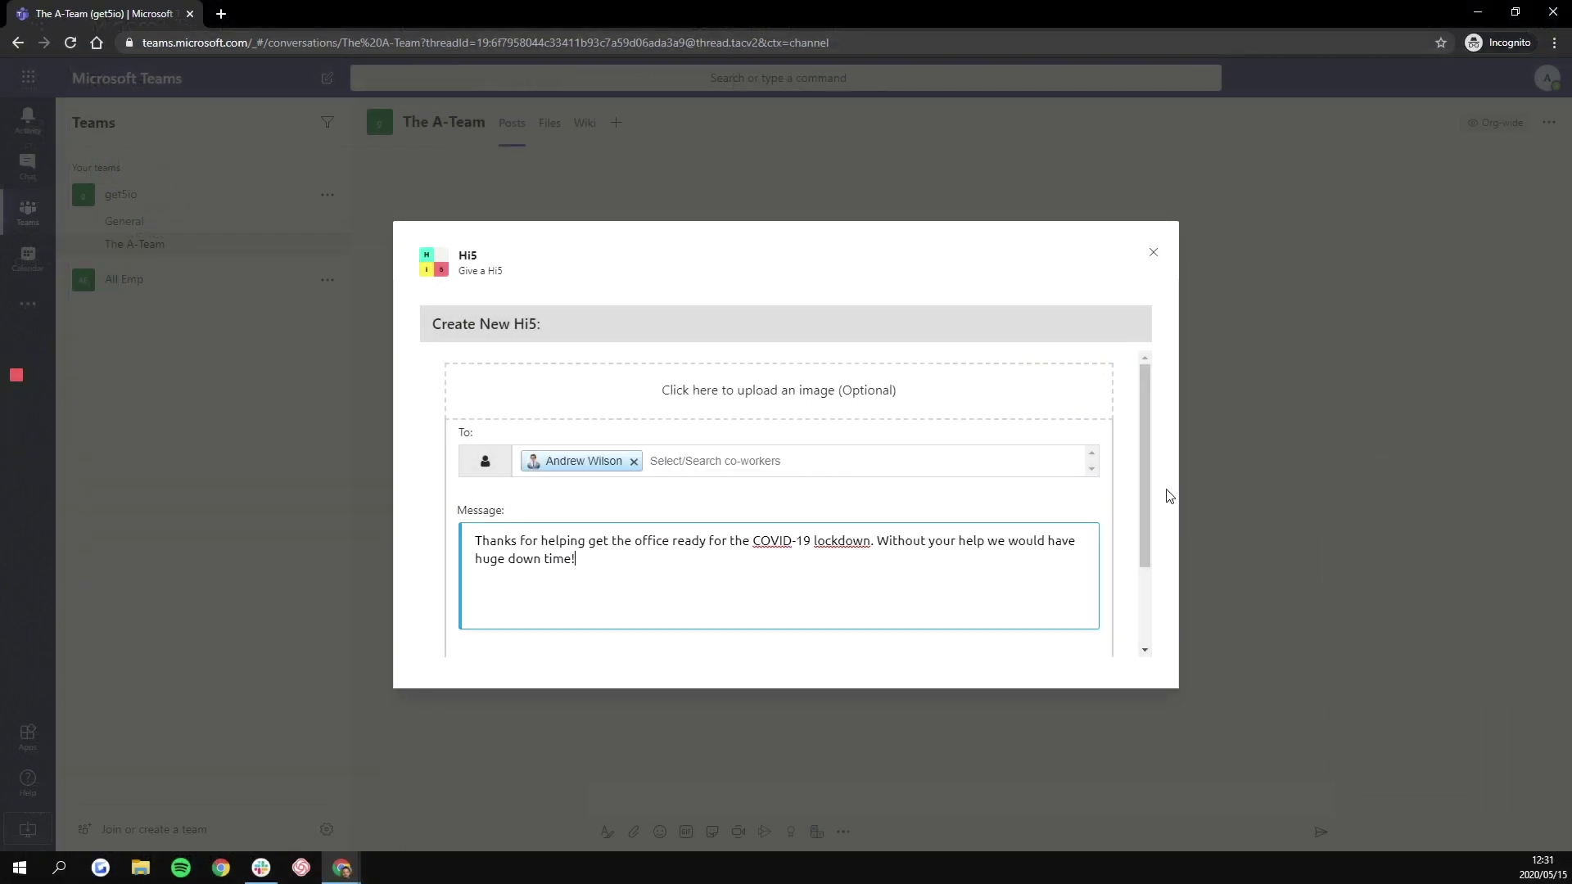
scroll(1147, 517, down, 2)
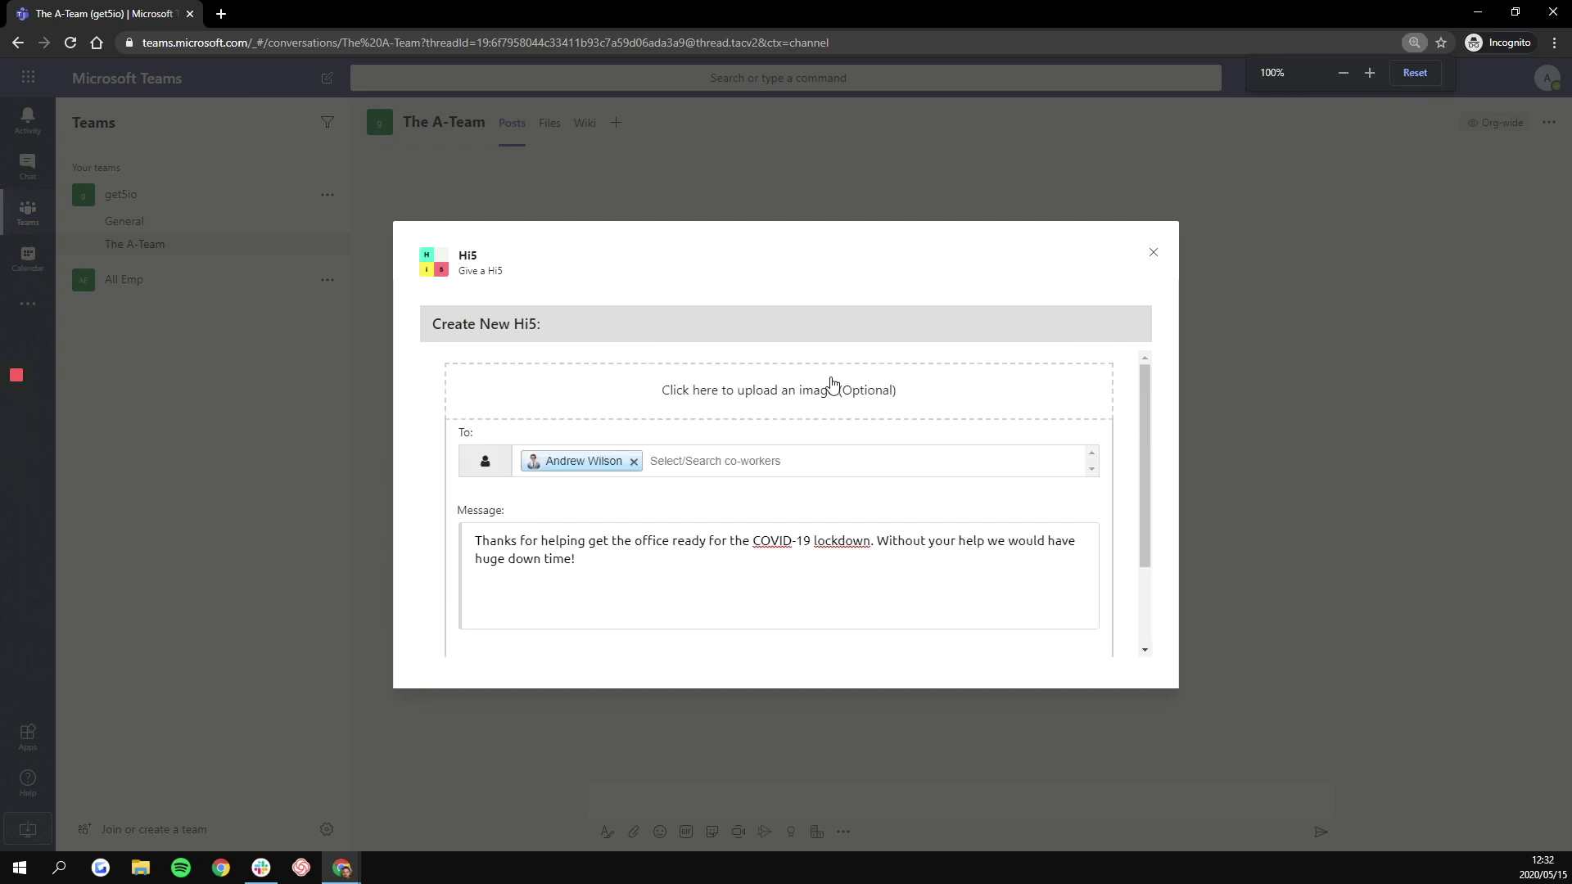
click(831, 384)
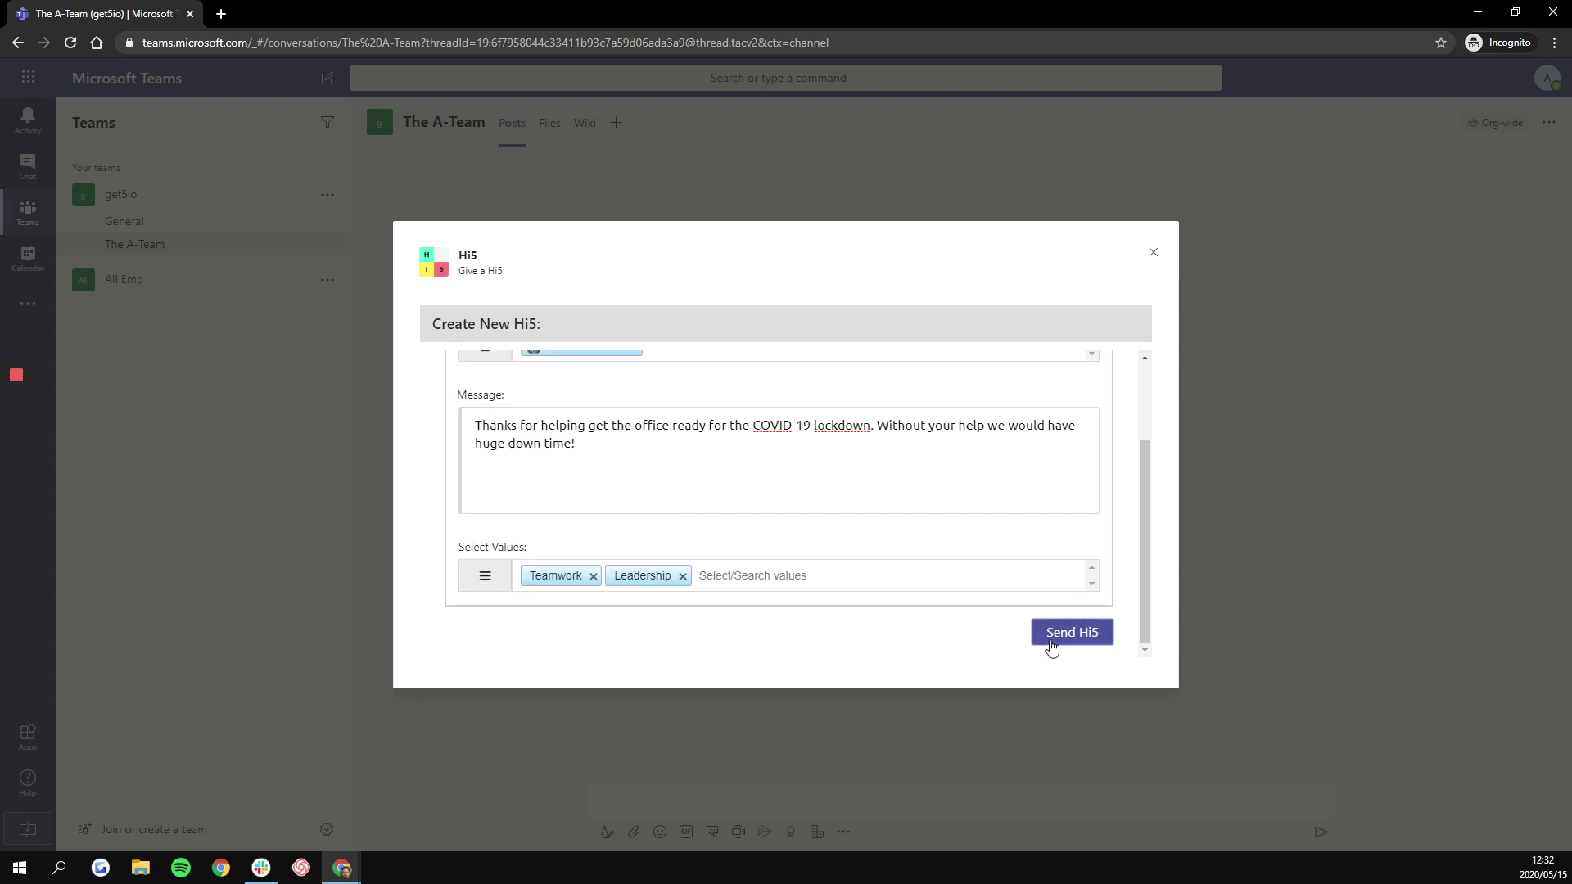
click(1046, 632)
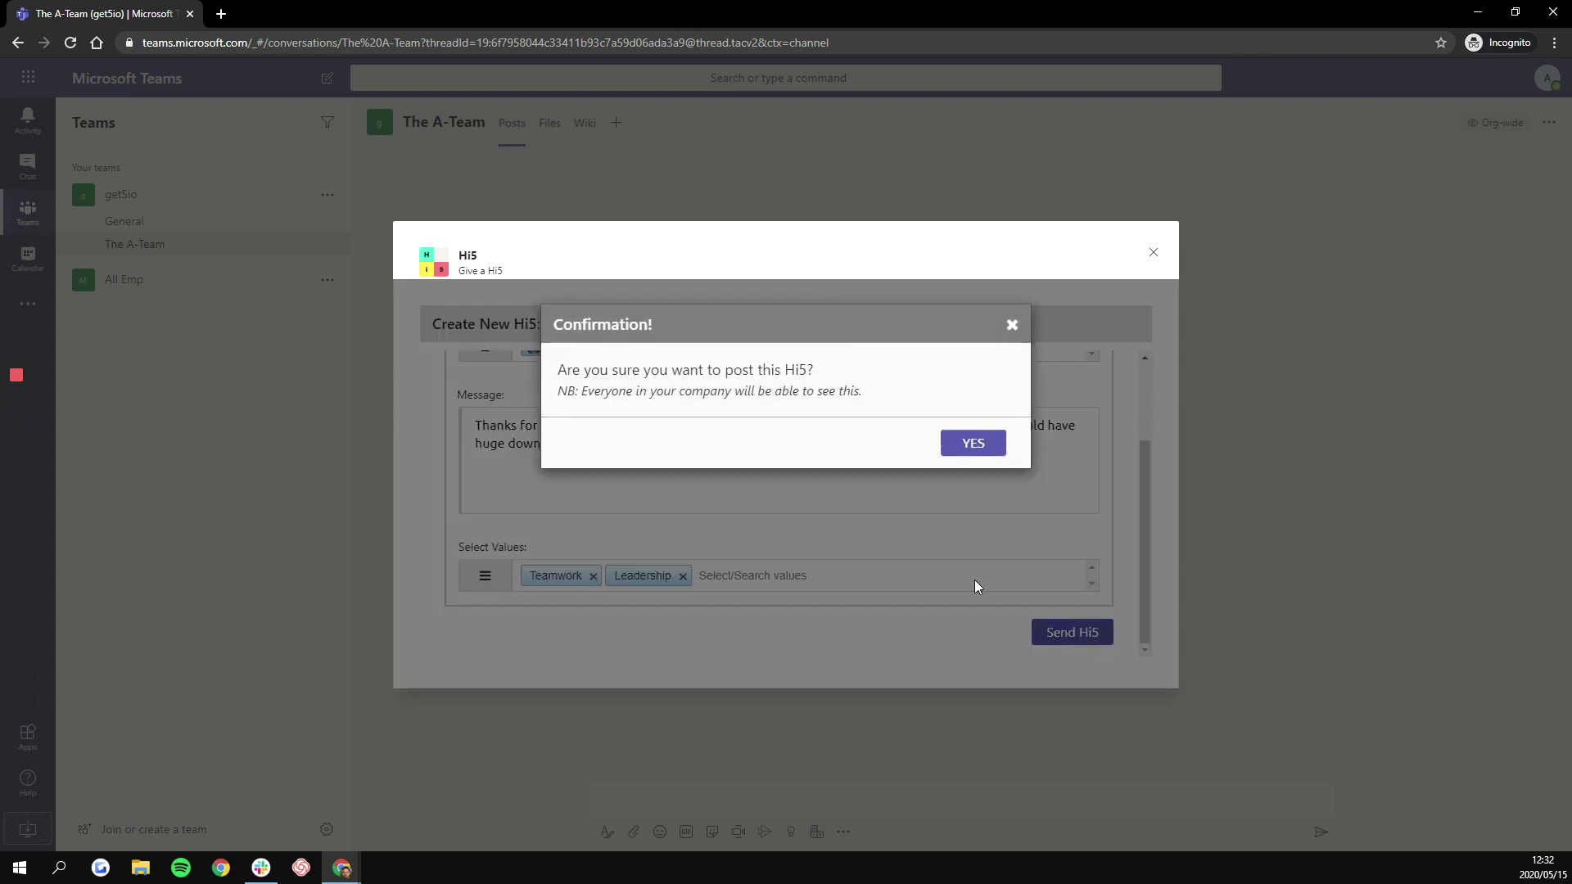
click(970, 442)
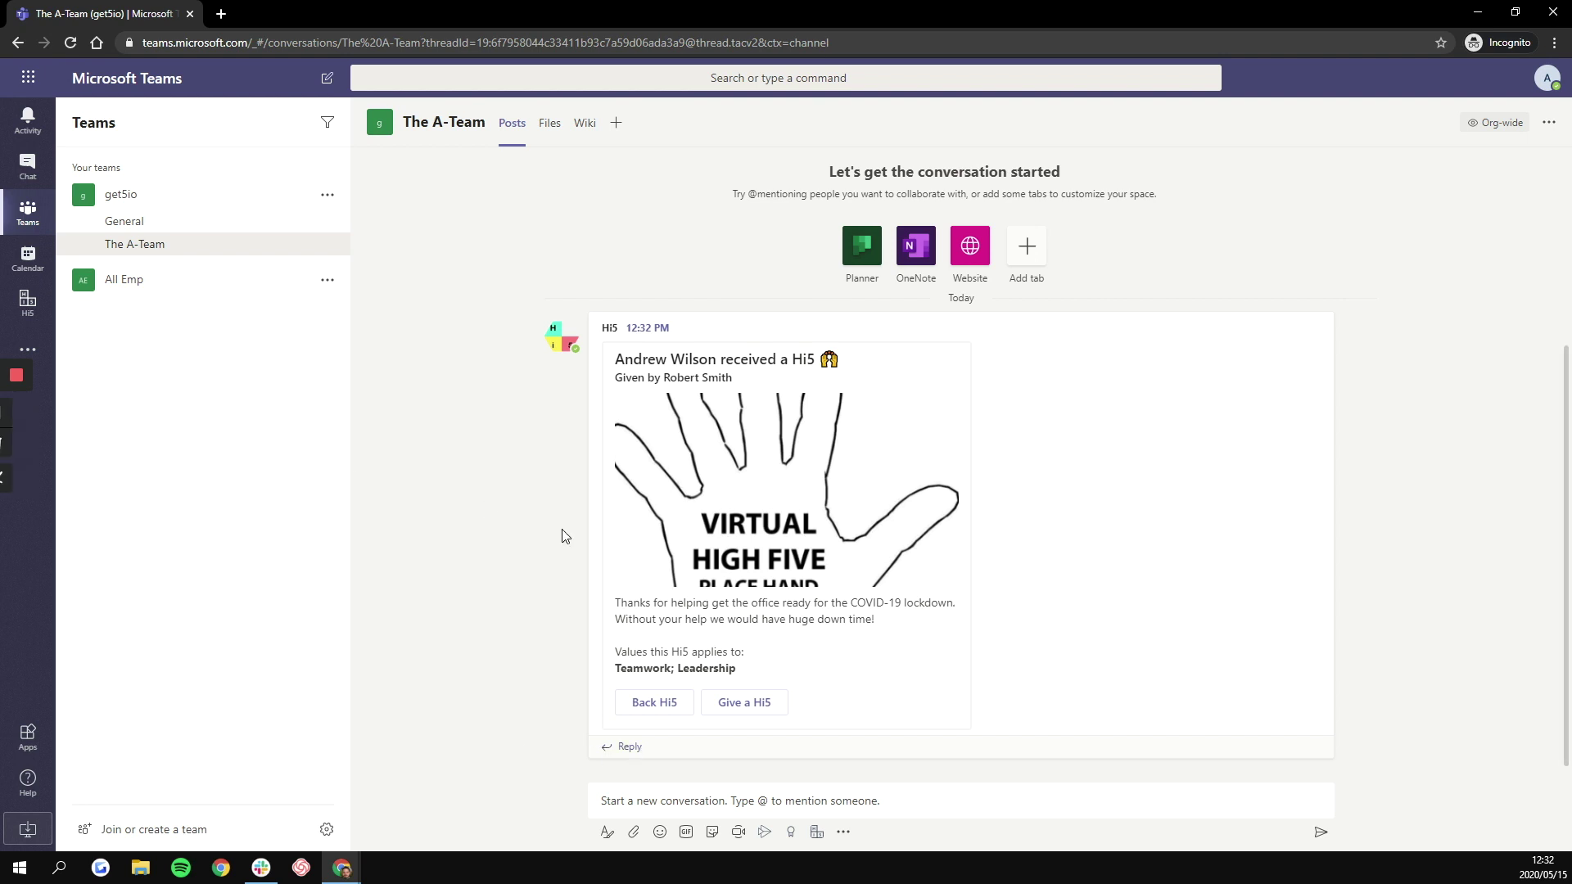
Add a Hi5 tab to the A-Team channel and save it as the Leaderboard.
click(617, 133)
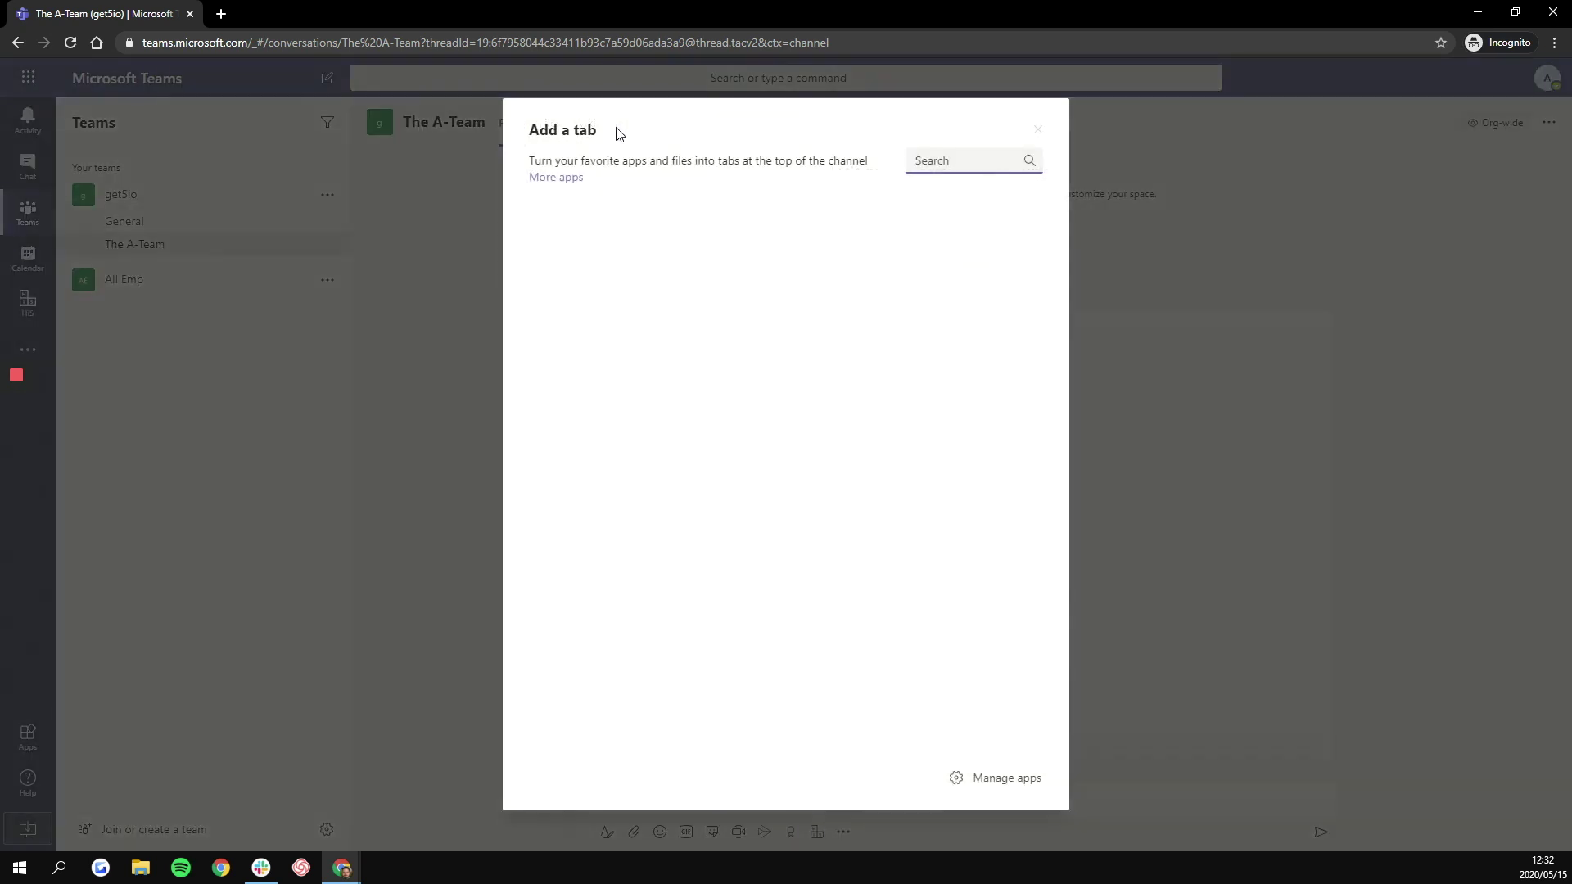
text(hi5)
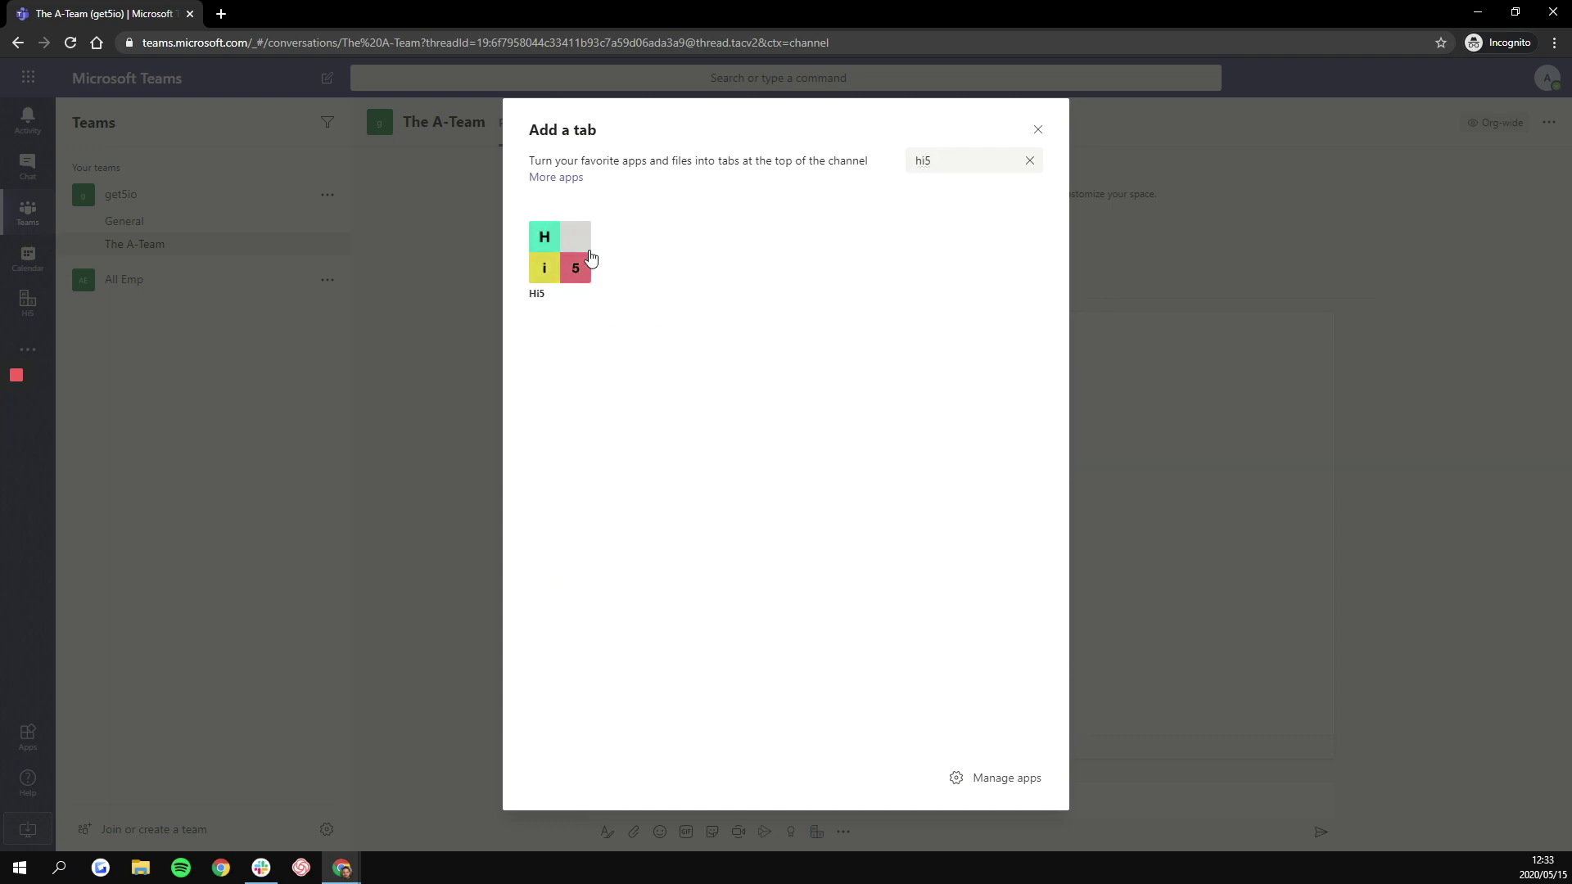
click(578, 259)
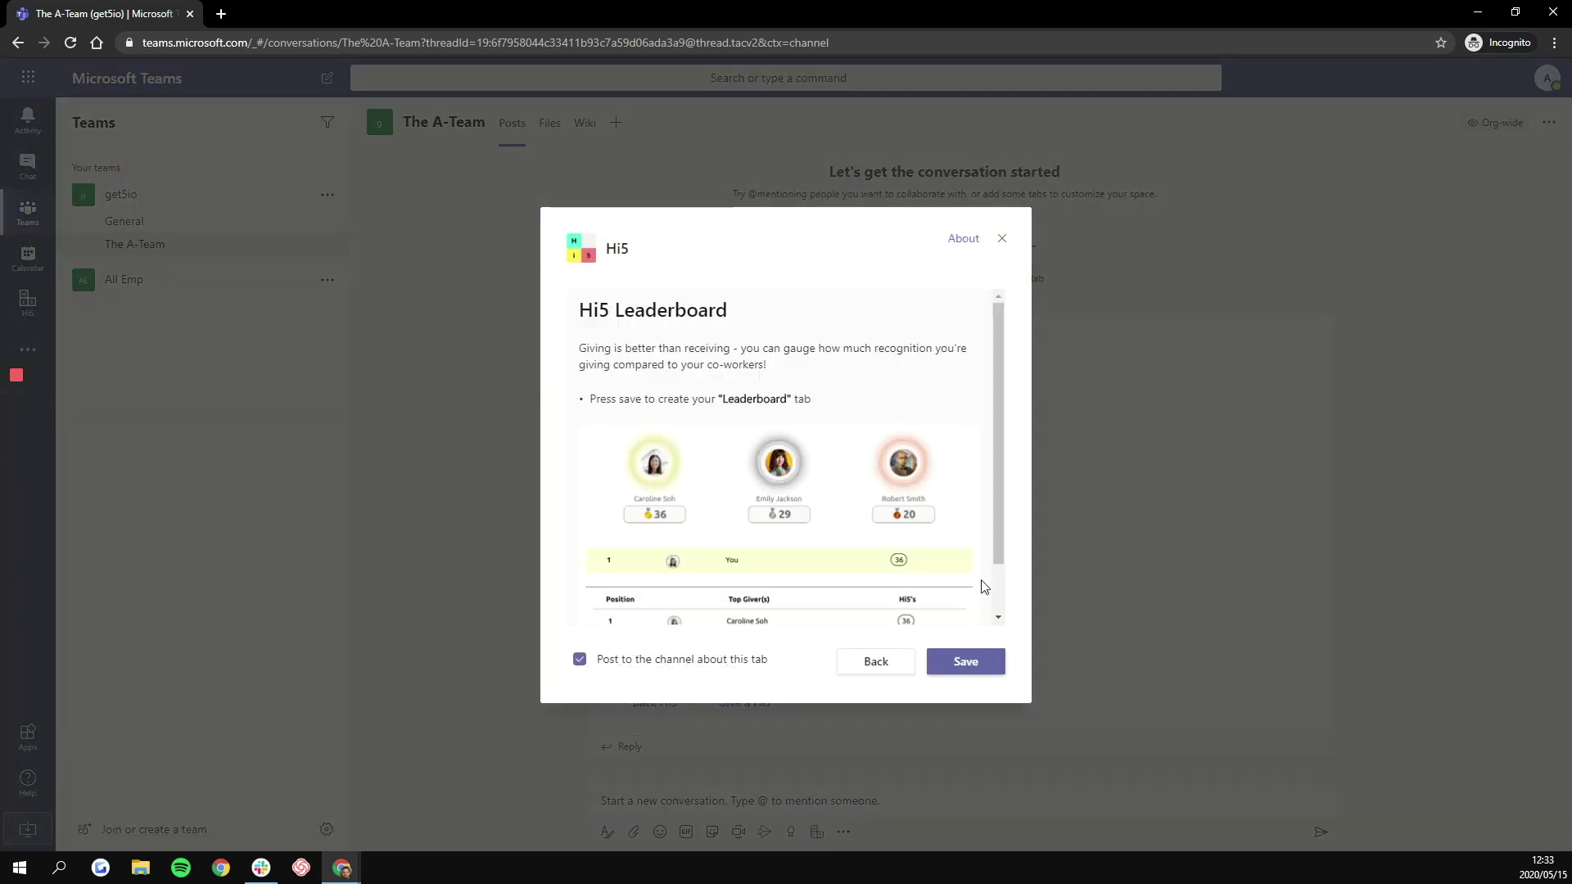
click(968, 667)
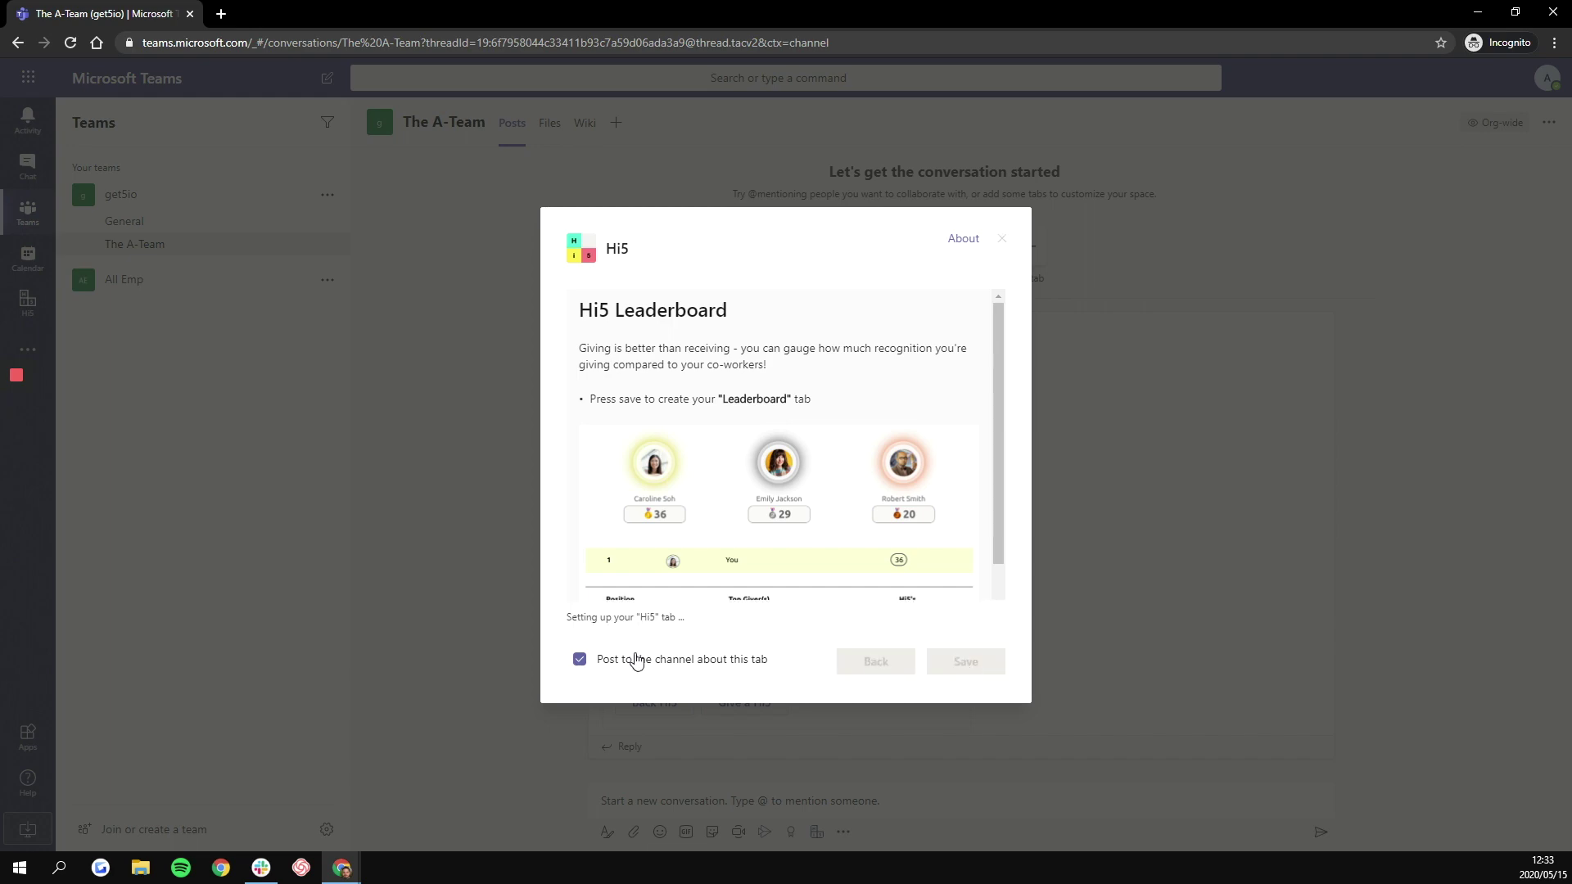